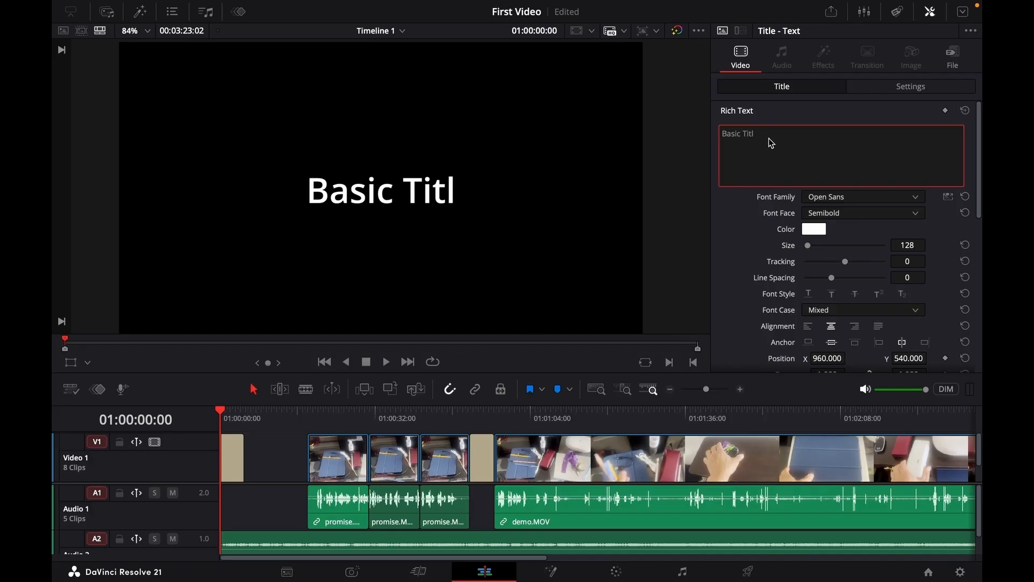
Enter Promise as the title's rich text.
{"action": "type", "text": "Promise"}
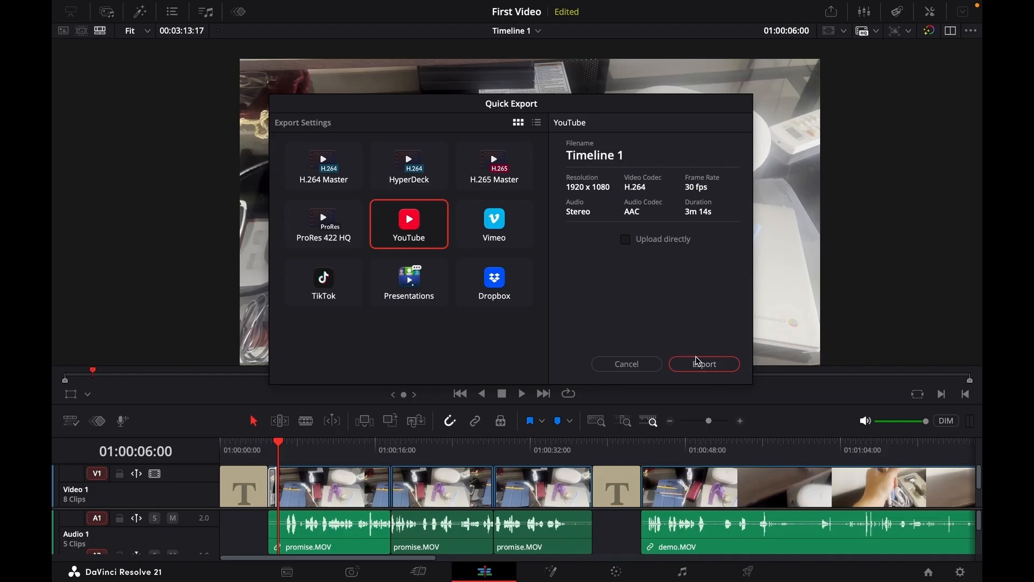
Export the timeline with the YouTube preset, saving the file as First video.
{"action": "left_click", "coordinate": [705, 366]}
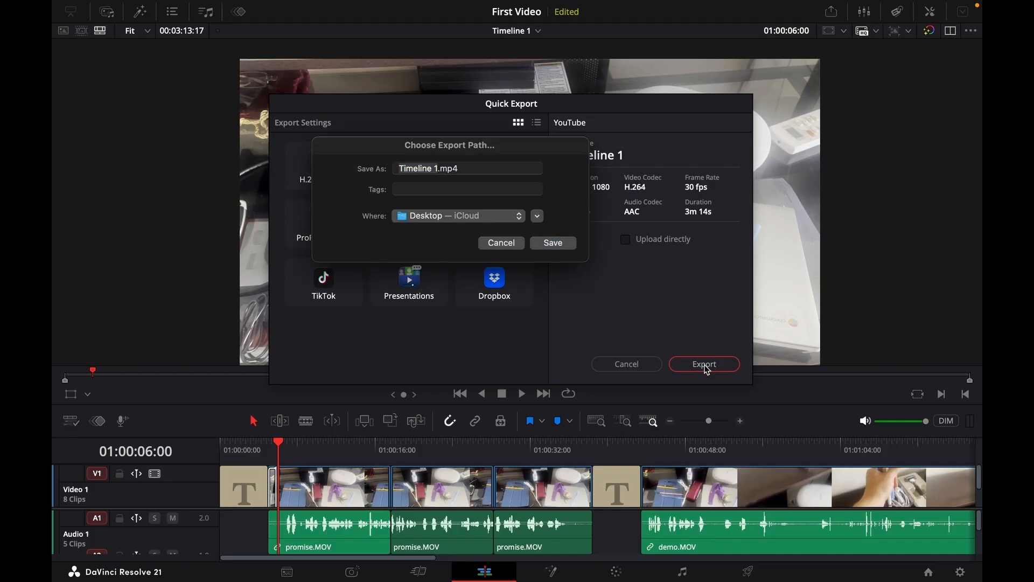
{"action": "type", "text": "First video"}
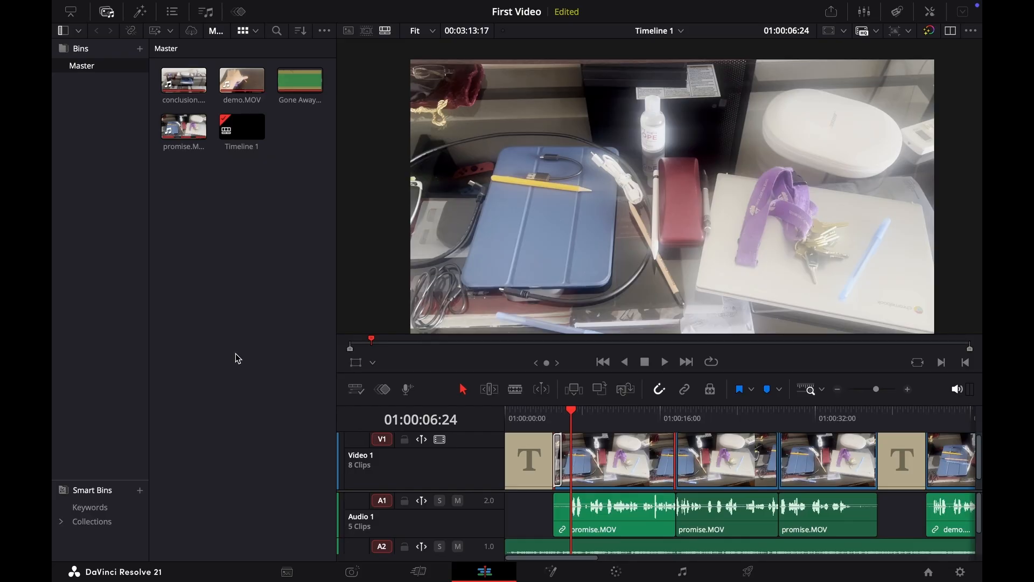
{"action": "scroll", "coordinate": [675, 472], "scroll_direction": "right", "scroll_amount": 8}
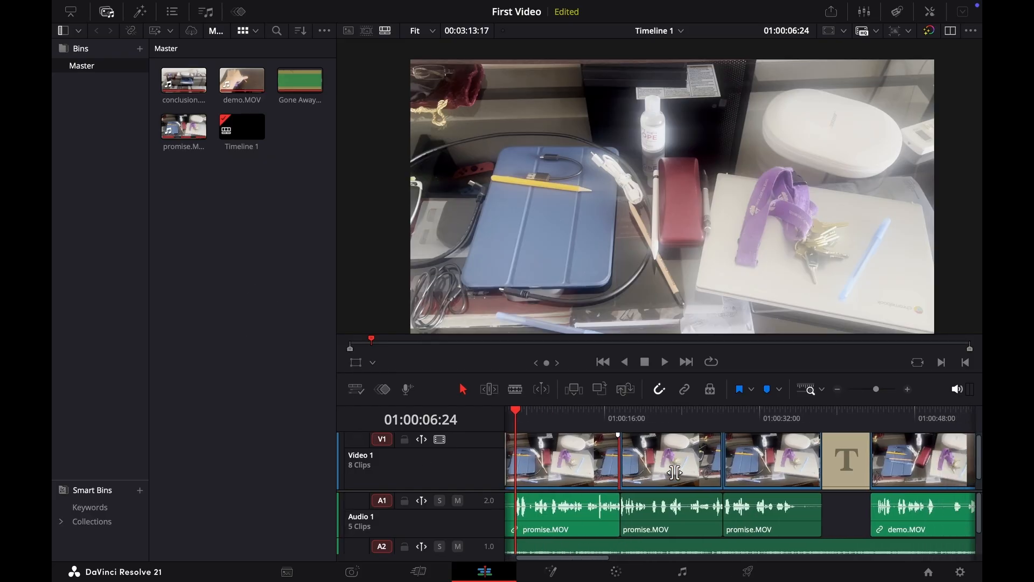
{"action": "scroll", "coordinate": [675, 472], "scroll_direction": "left", "scroll_amount": 6}
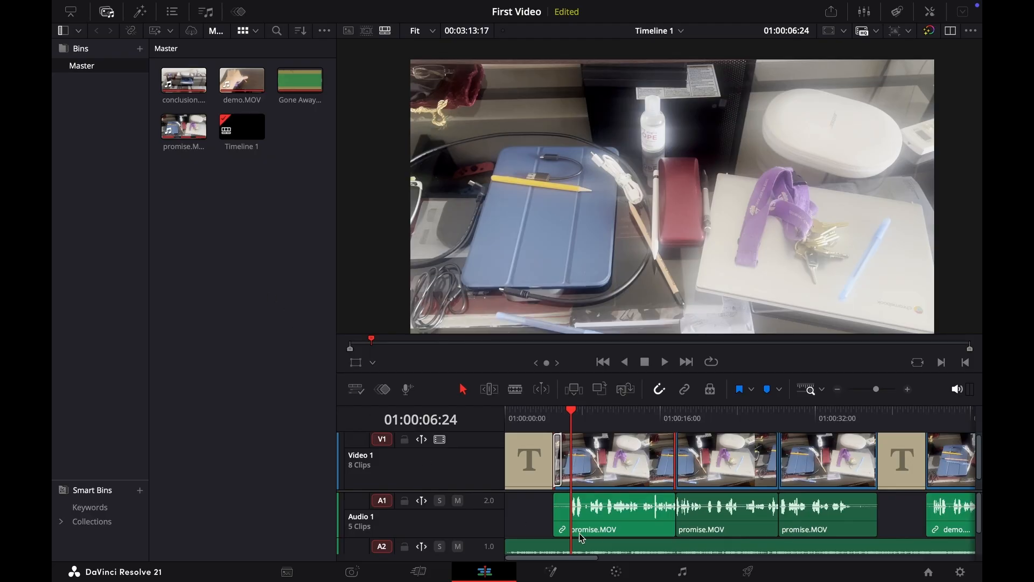
{"action": "scroll", "coordinate": [676, 473], "scroll_direction": "right", "scroll_amount": 6}
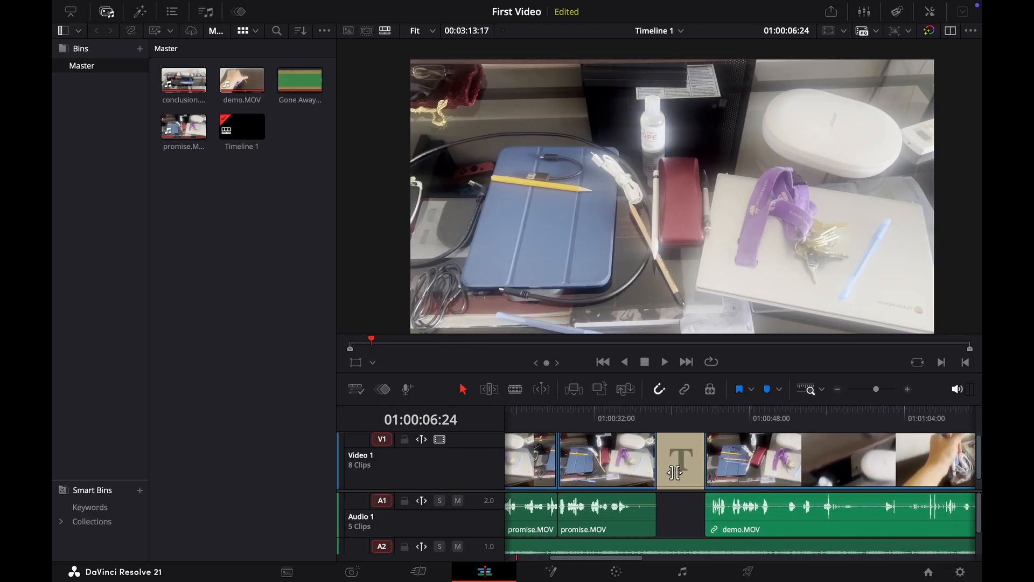
{"action": "scroll", "coordinate": [676, 472], "scroll_direction": "right", "scroll_amount": 8}
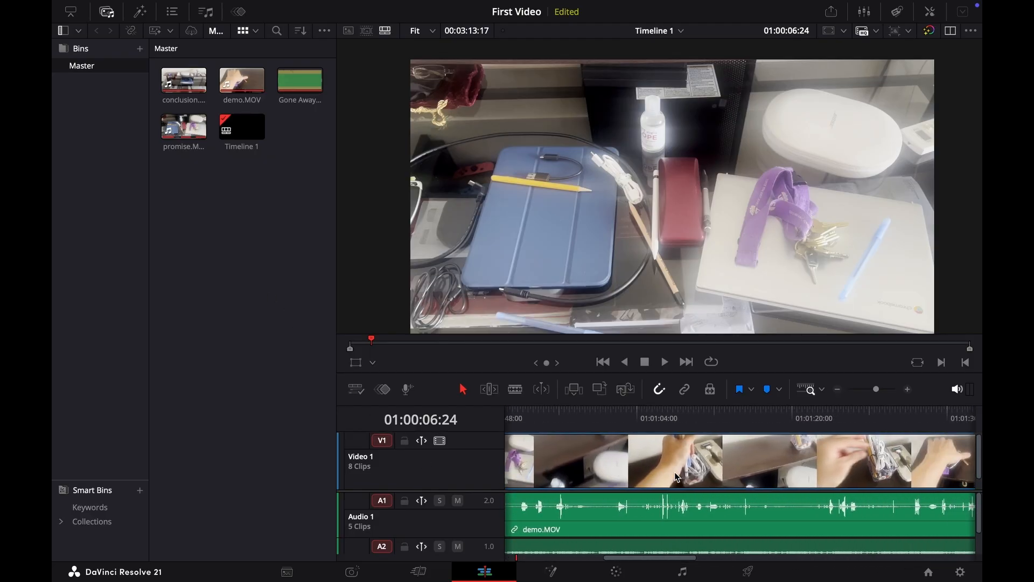
{"action": "scroll", "coordinate": [678, 476], "scroll_direction": "left", "scroll_amount": 14}
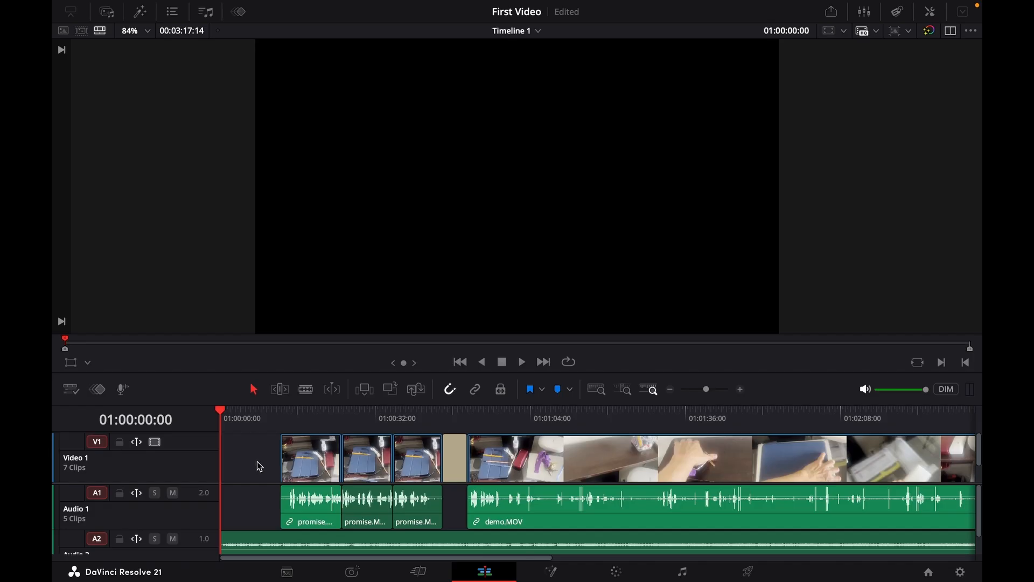
Select all clips on the video track and move them right to leave an empty space at the timeline start.
{"action": "scroll", "coordinate": [260, 467], "scroll_direction": "right", "scroll_amount": 1}
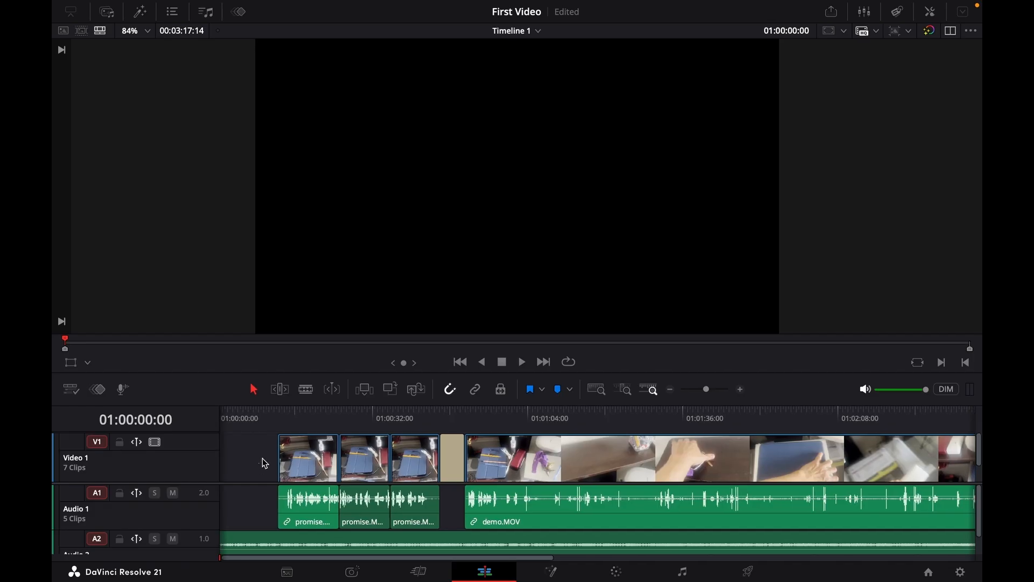
{"action": "left_click_drag", "start_coordinate": [260, 463], "coordinate": [978, 412]}
{"action": "scroll", "coordinate": [330, 454], "scroll_direction": "left", "scroll_amount": 15}
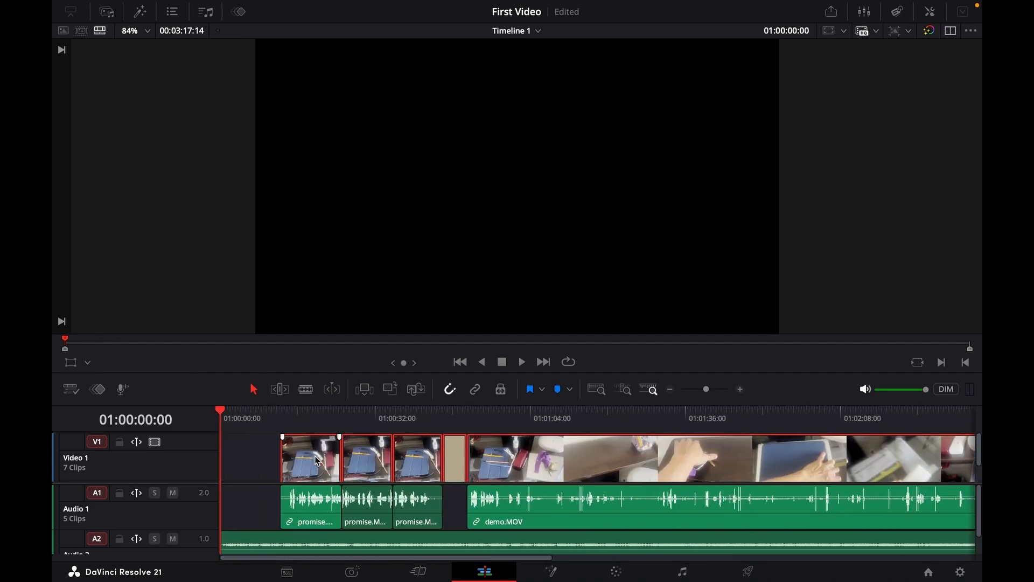
{"action": "left_click_drag", "start_coordinate": [316, 463], "coordinate": [369, 462]}
Select the audio clips and move them right to line up with the shifted video clips.
{"action": "left_click_drag", "start_coordinate": [266, 494], "coordinate": [549, 498]}
{"action": "left_click_drag", "start_coordinate": [311, 512], "coordinate": [362, 515]}
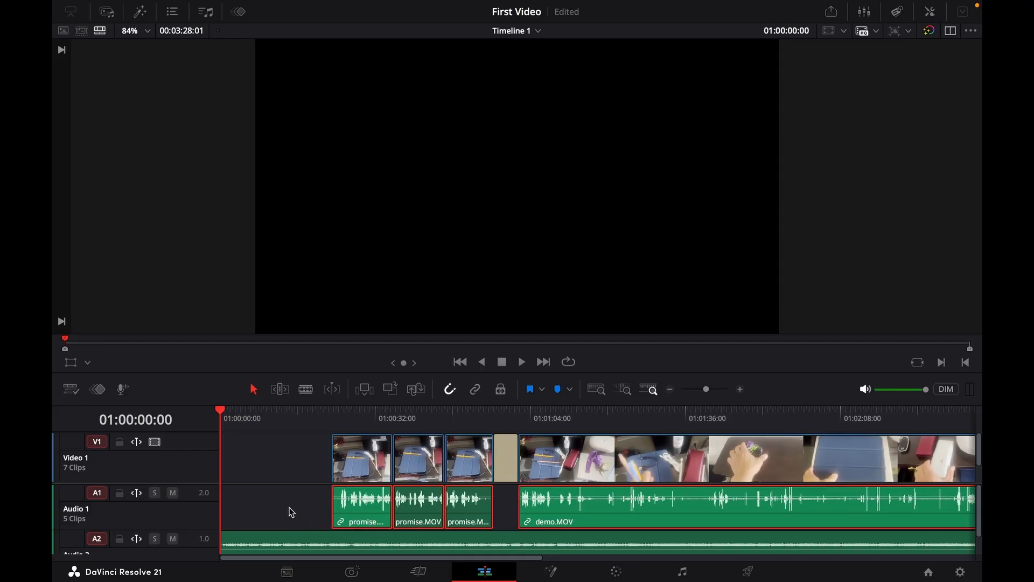
{"action": "left_click", "coordinate": [292, 512]}
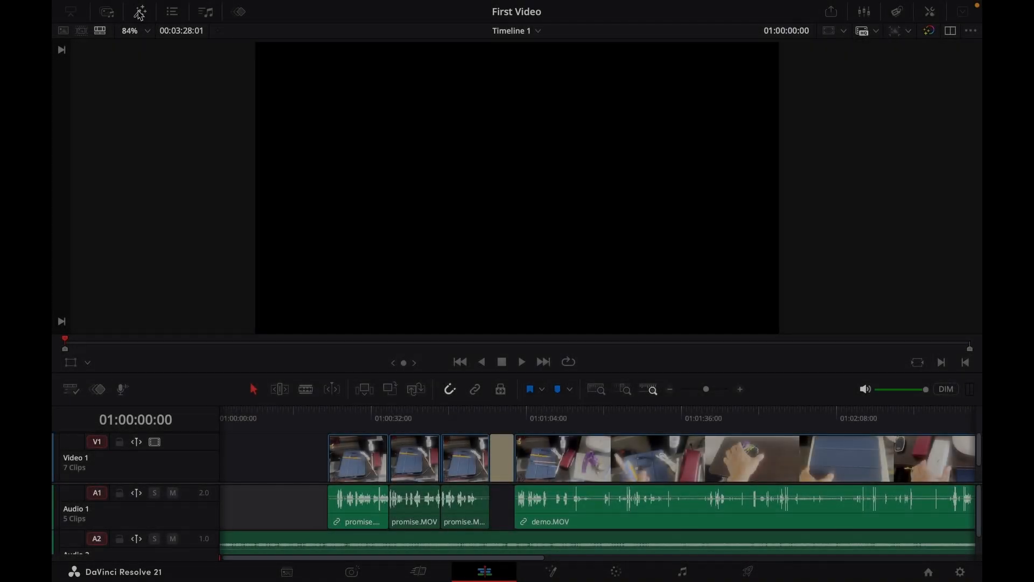
Add a Text title from the Titles effects to the start of the video track.
{"action": "left_click", "coordinate": [141, 13]}
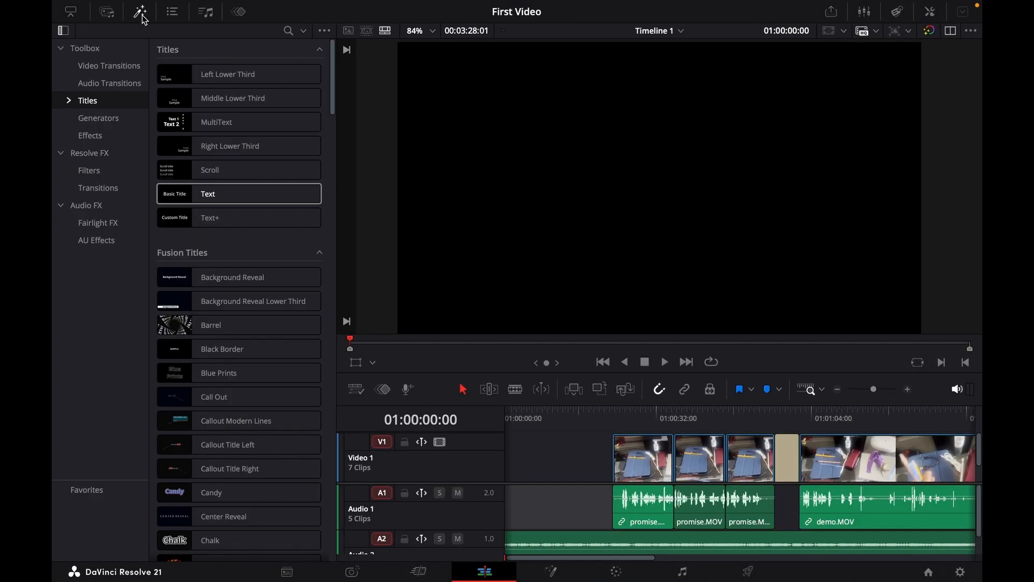
{"action": "left_click", "coordinate": [215, 193]}
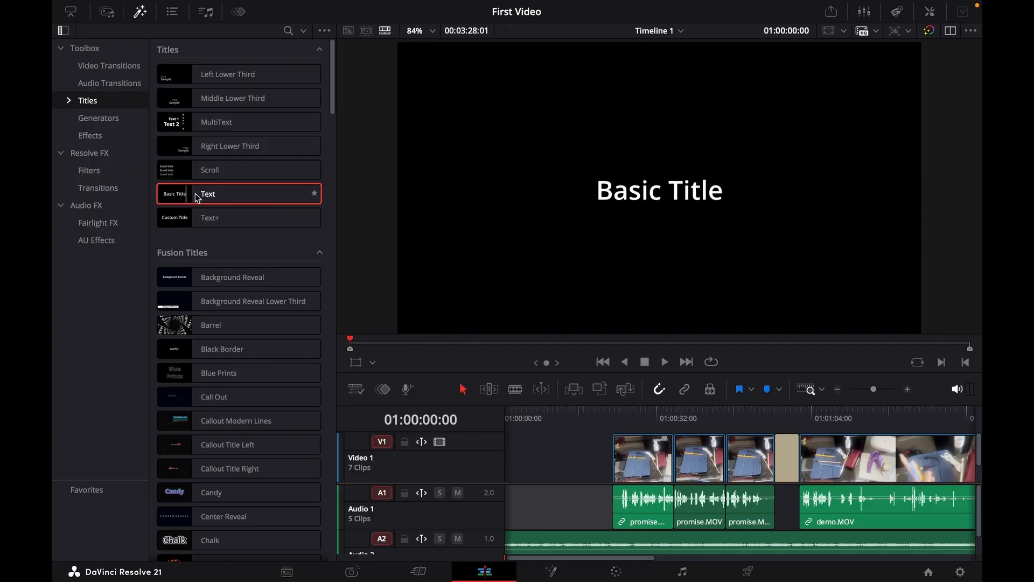
{"action": "left_click_drag", "start_coordinate": [214, 200], "coordinate": [513, 459]}
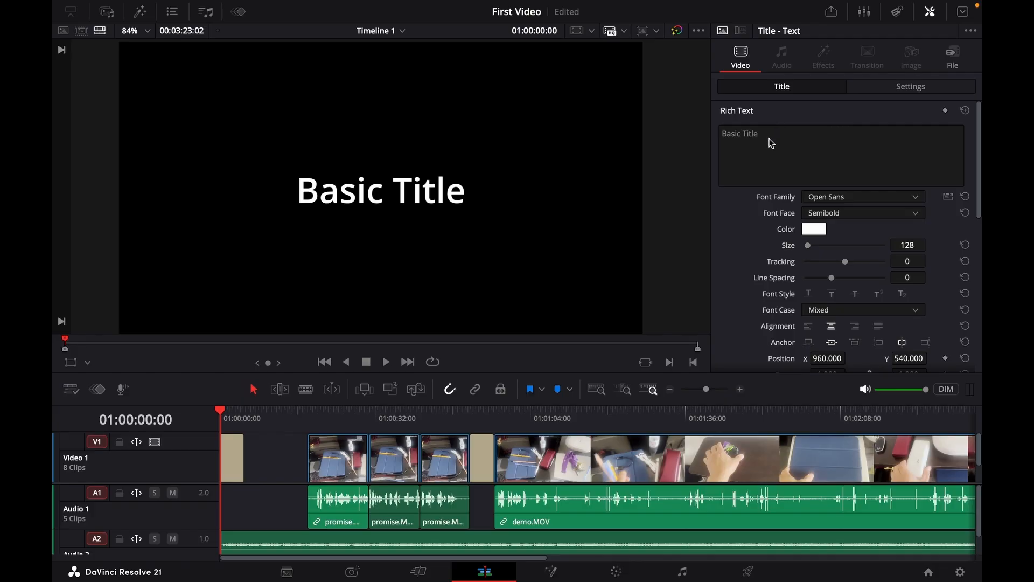
Replace the title's rich text with Promise and close the inspector.
{"action": "left_click", "coordinate": [770, 139]}
{"action": "key", "text": "BackSpace"}
{"action": "key", "text": "BackSpace"}
{"action": "key", "text": "BackSpace"}
{"action": "key", "text": "BackSpace"}
{"action": "key", "text": "BackSpace"}
{"action": "key", "text": "BackSpace"}
{"action": "key", "text": "BackSpace"}
{"action": "key", "text": "BackSpace"}
{"action": "key", "text": "BackSpace"}
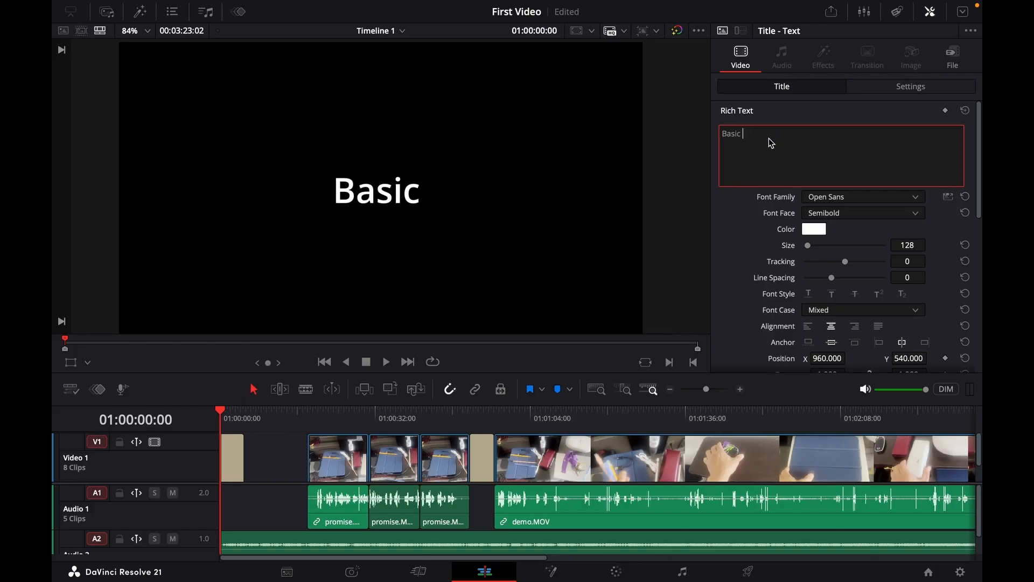
{"action": "key", "text": "BackSpace"}
{"action": "key", "text": "BackSpace"}
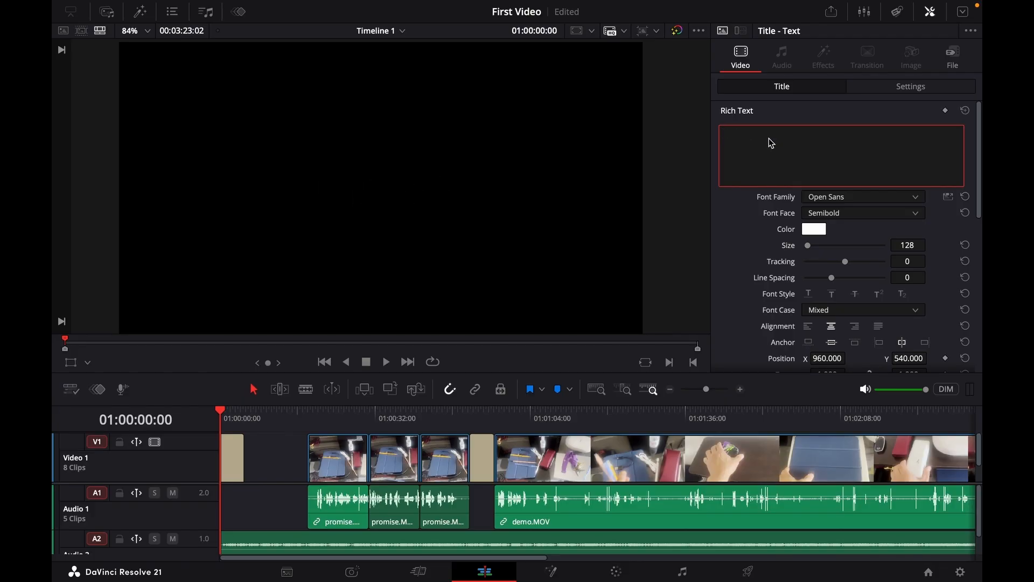
{"action": "type", "text": "Promise"}
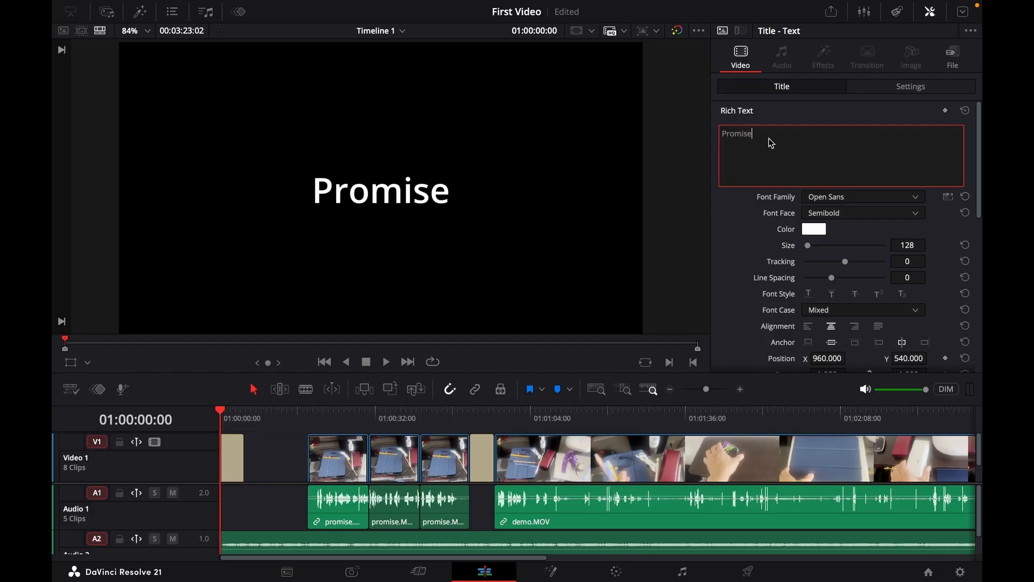
{"action": "left_click", "coordinate": [930, 12]}
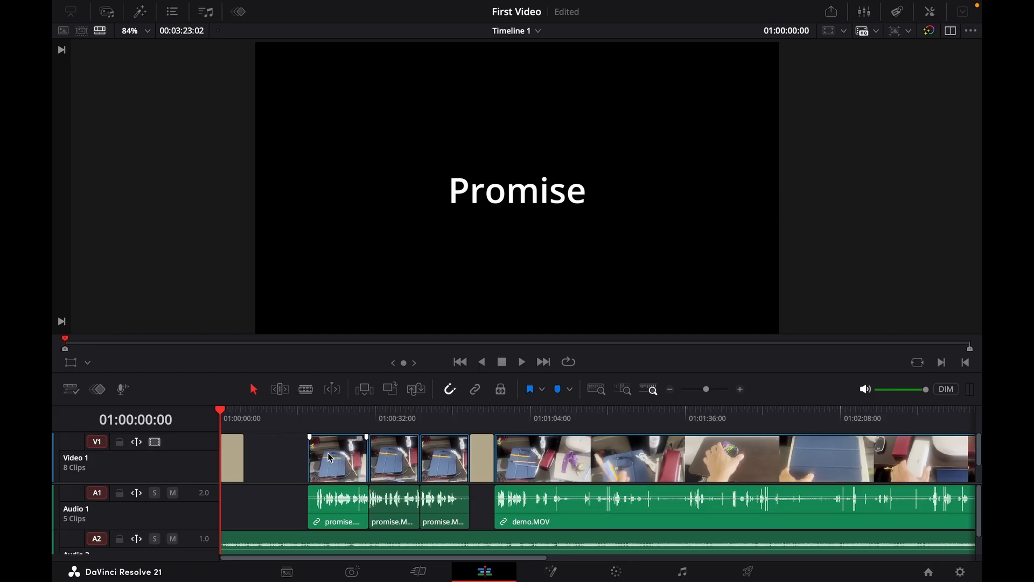
Delete the gap between the title and the first video clip and save the project.
{"action": "left_click", "coordinate": [280, 464]}
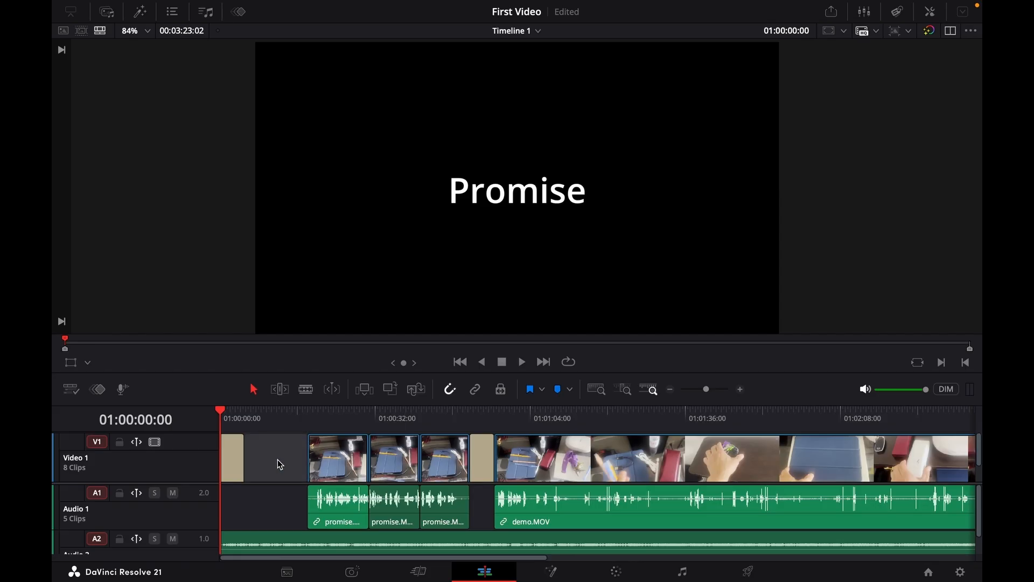
{"action": "key", "text": "Delete"}
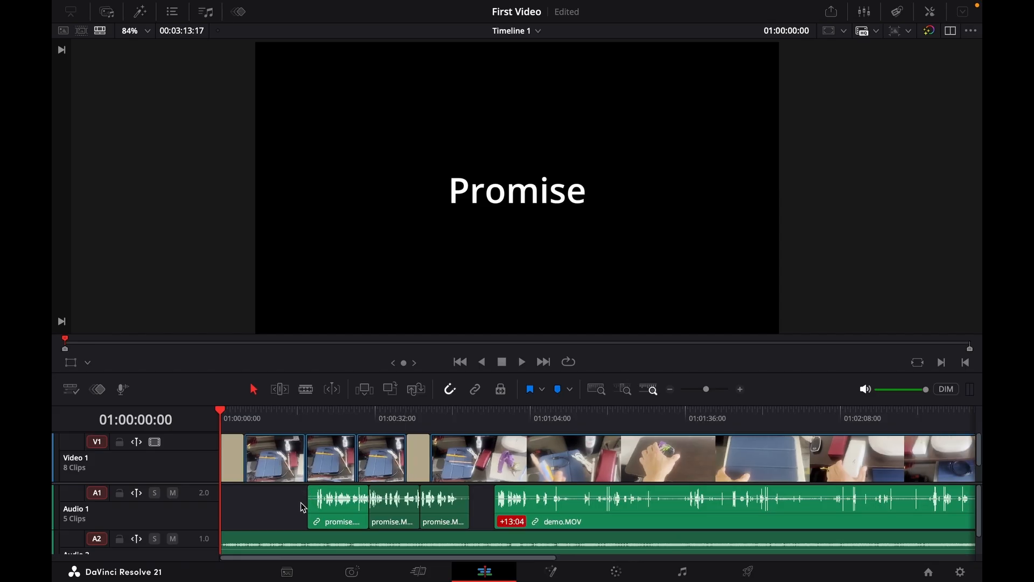
{"action": "key", "text": "ctrl+s"}
Select all audio clips and move them left to sit under their matching video clips.
{"action": "left_click", "coordinate": [674, 391]}
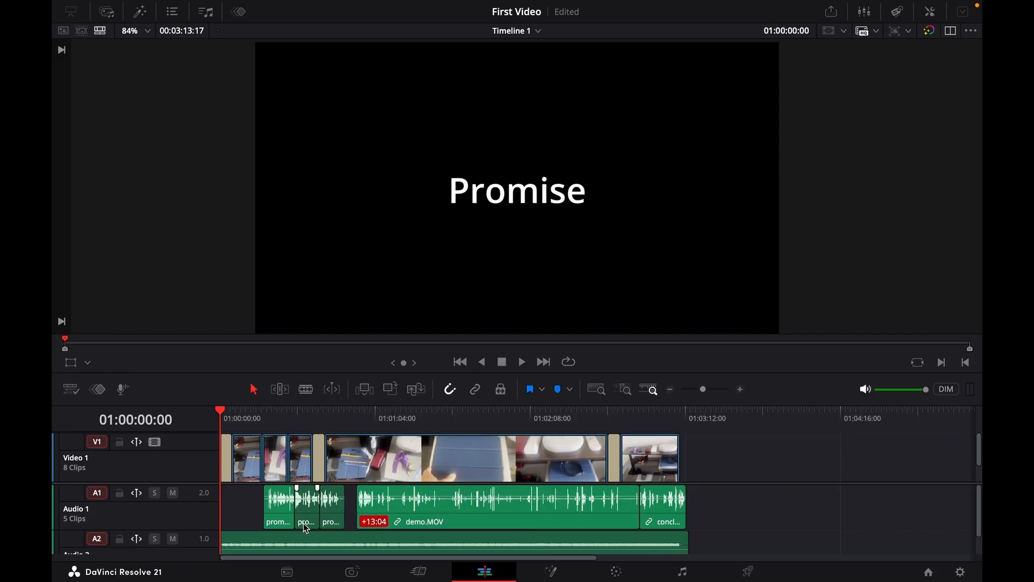
{"action": "left_click_drag", "start_coordinate": [243, 511], "coordinate": [696, 492]}
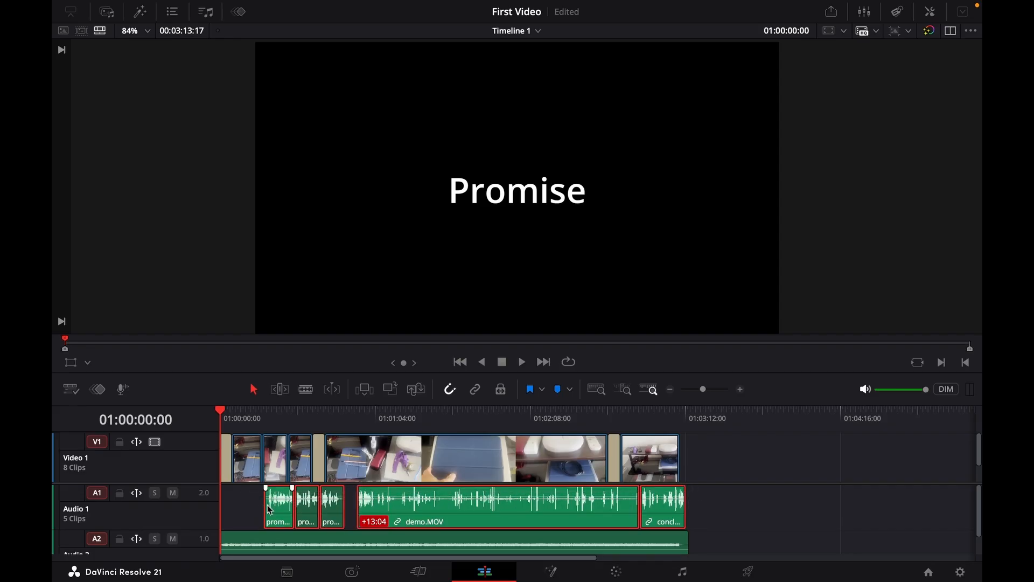
{"action": "left_click_drag", "start_coordinate": [268, 510], "coordinate": [696, 496]}
{"action": "left_click", "coordinate": [232, 415]}
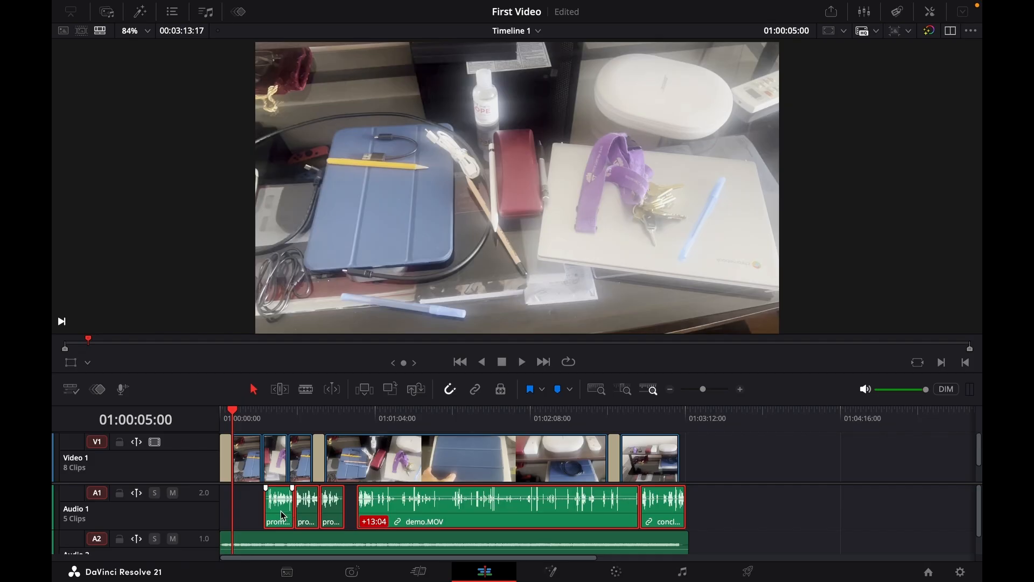
{"action": "left_click_drag", "start_coordinate": [284, 516], "coordinate": [252, 516]}
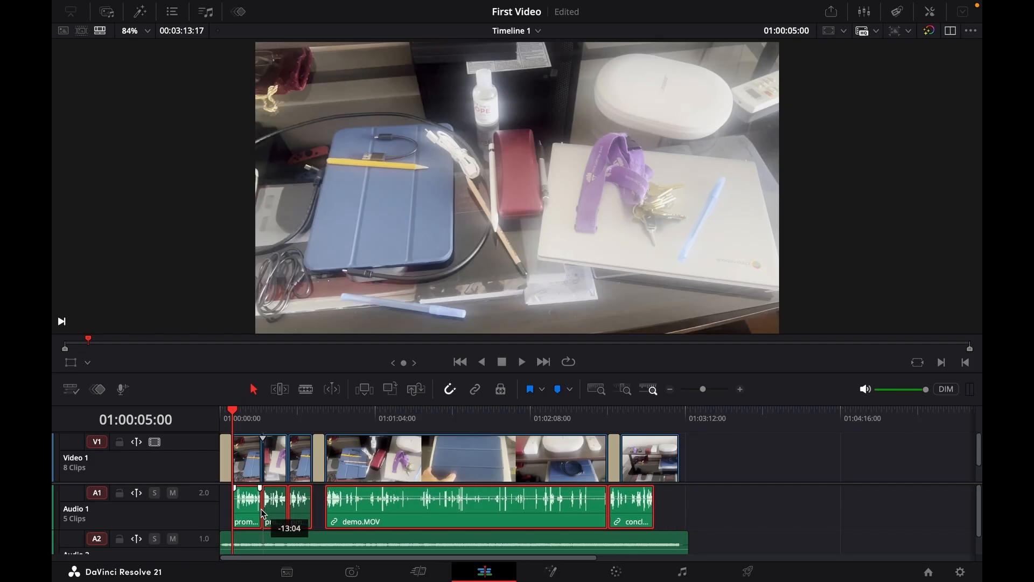
{"action": "left_click", "coordinate": [675, 513]}
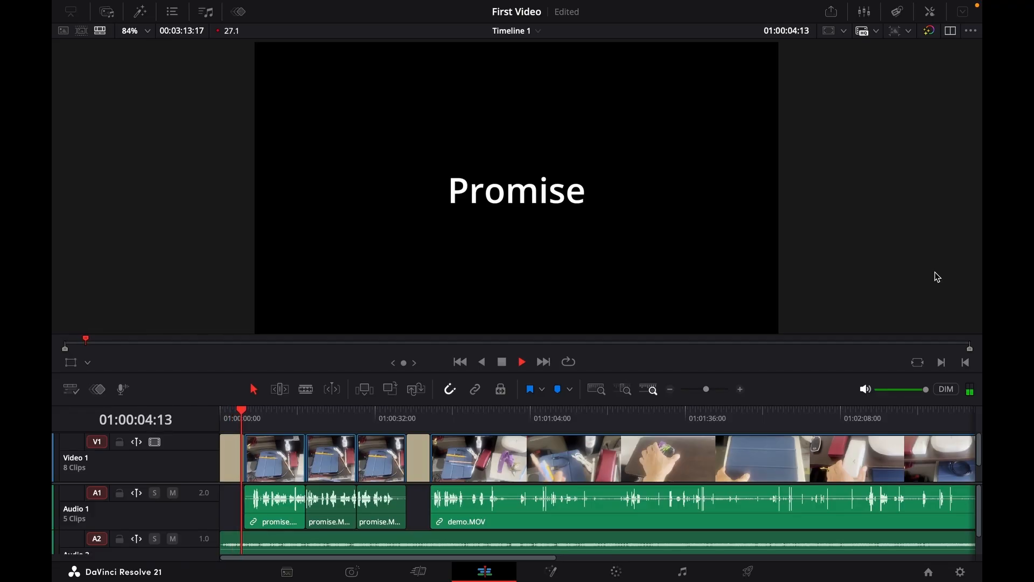
Add a Cross Dissolve transition between the title and the first video clip.
{"action": "key", "text": "space"}
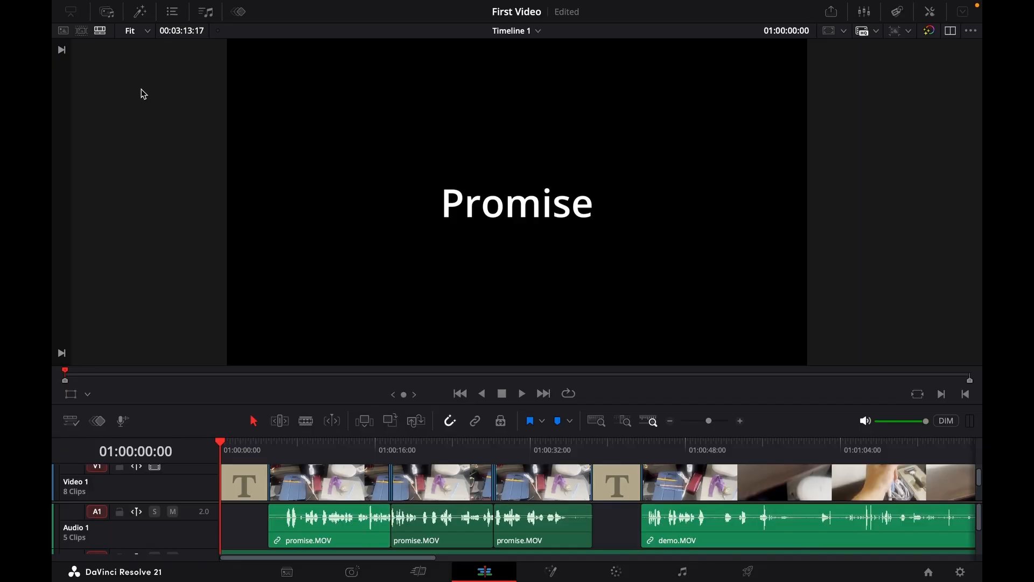
{"action": "left_click", "coordinate": [141, 13]}
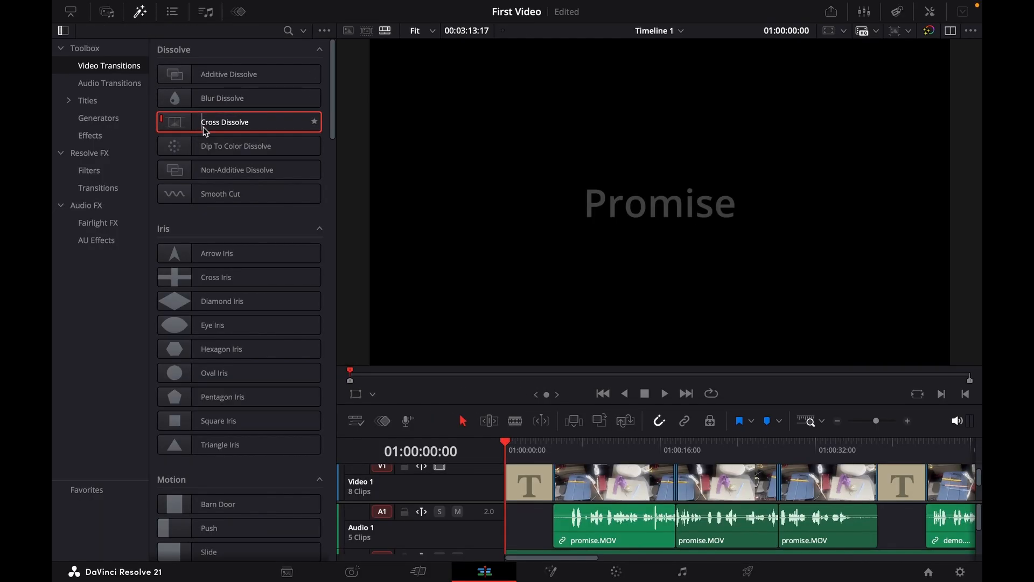
{"action": "left_click_drag", "start_coordinate": [205, 131], "coordinate": [556, 485]}
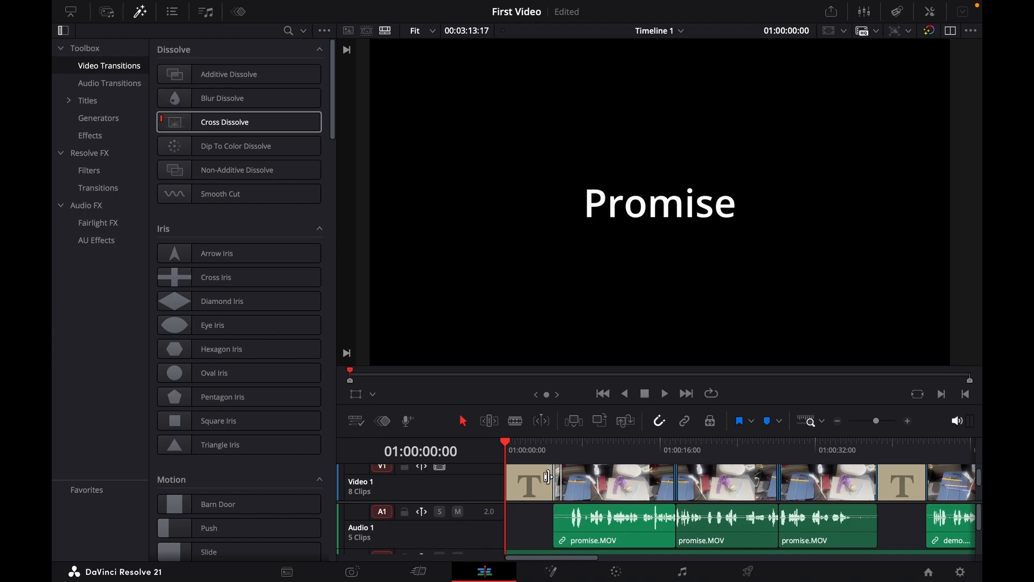
Play back the start of the timeline to review the transition.
{"action": "key", "text": "space"}
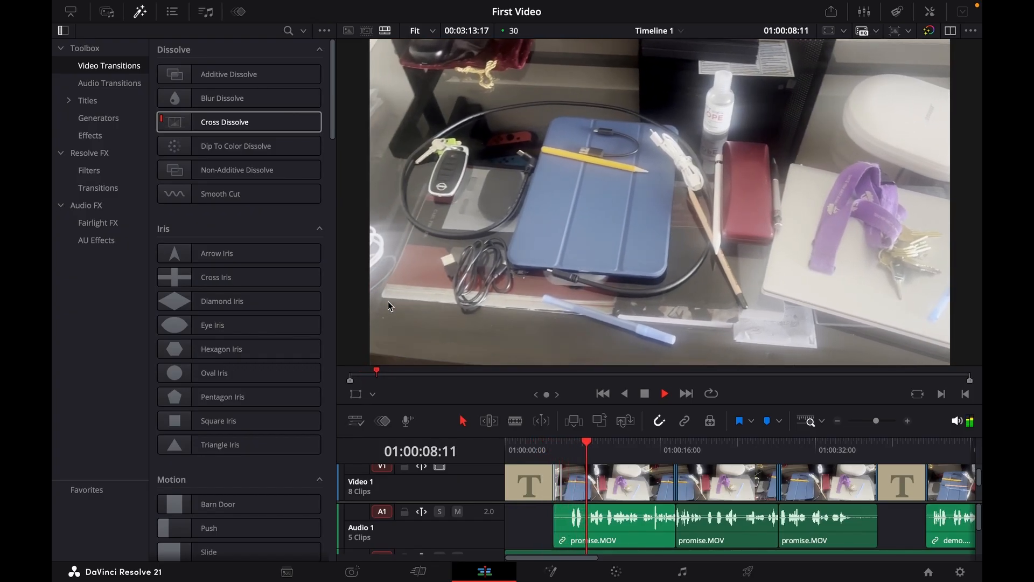
{"action": "key", "text": "space"}
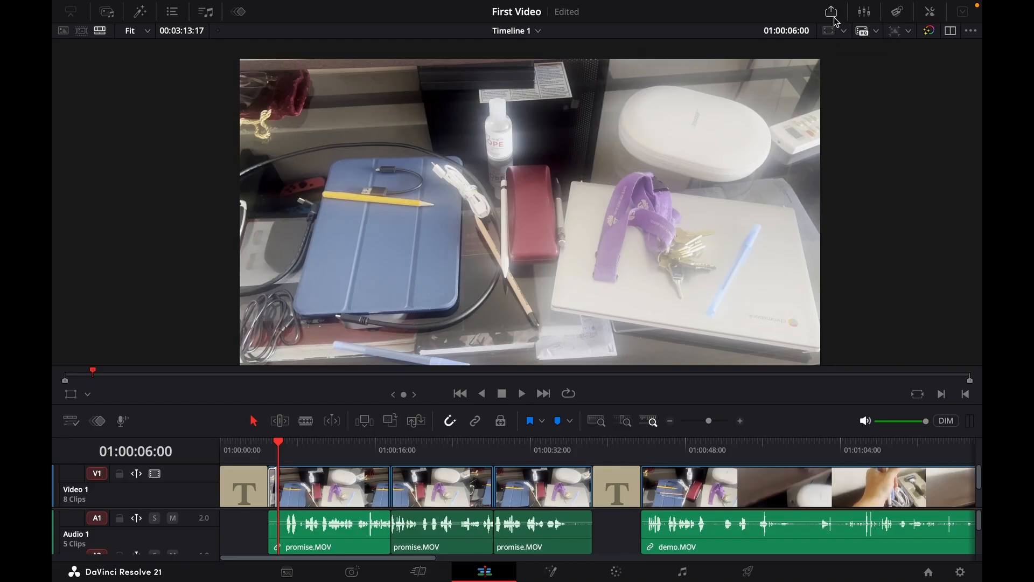
Quick export the timeline with the YouTube preset, saving the file as First video.
{"action": "left_click", "coordinate": [830, 20]}
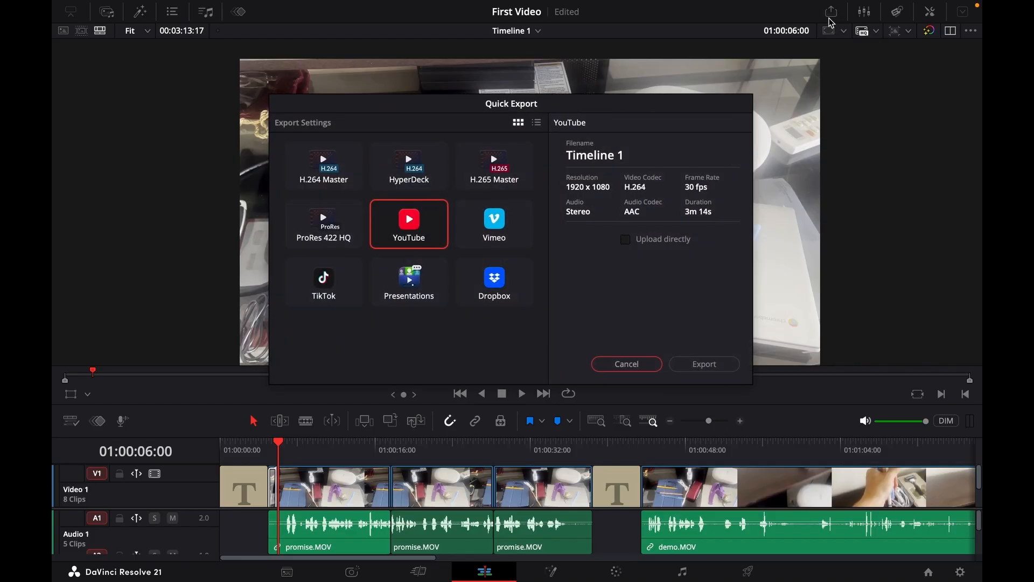
{"action": "left_click", "coordinate": [424, 230]}
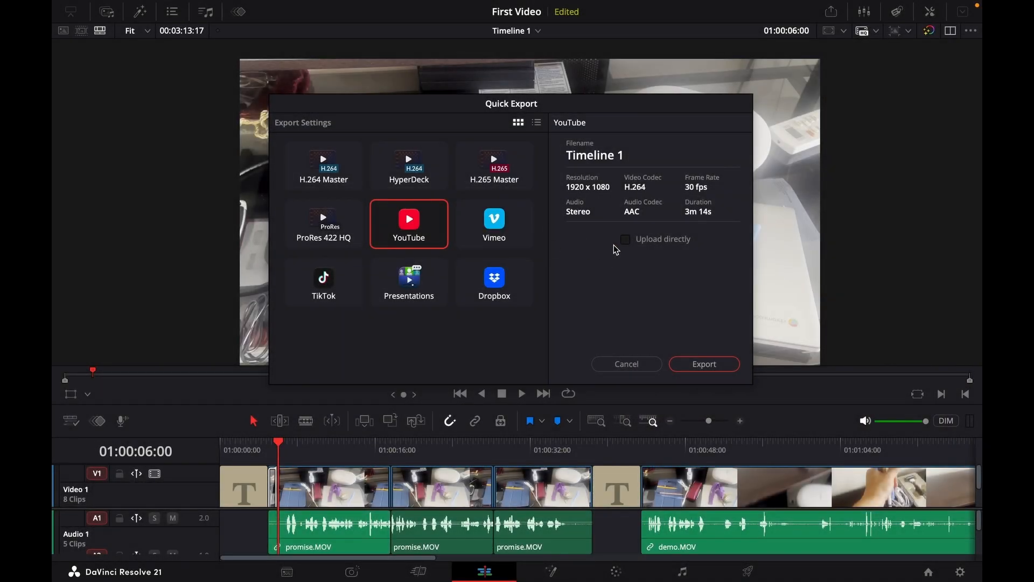
{"action": "left_click", "coordinate": [705, 365]}
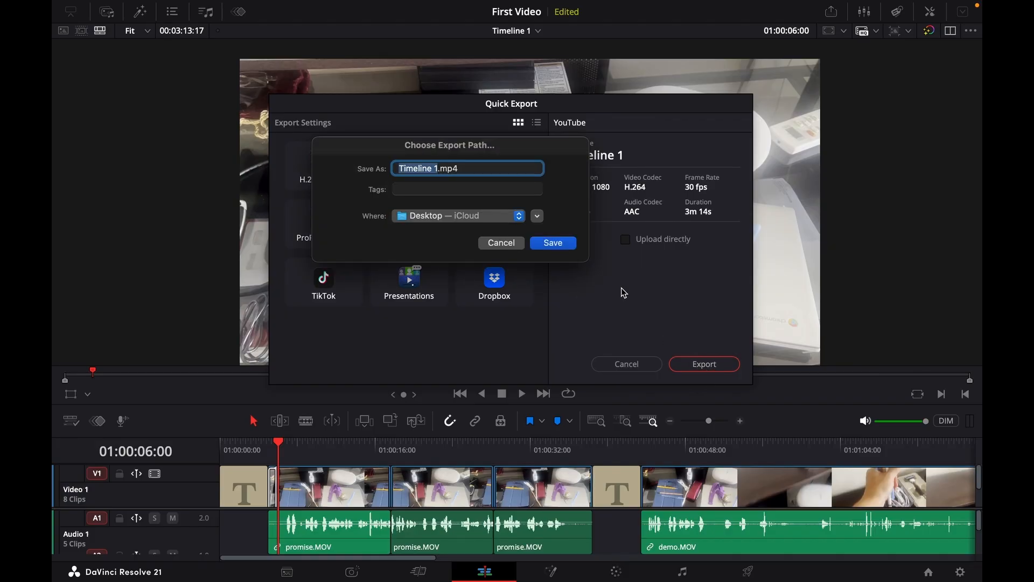
{"action": "type", "text": "First video"}
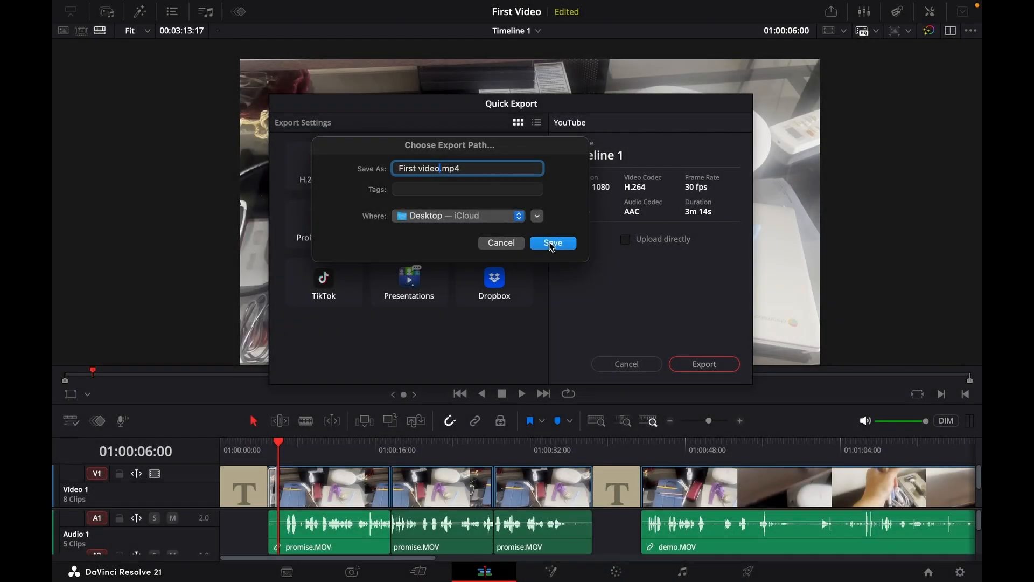
{"action": "left_click", "coordinate": [551, 244]}
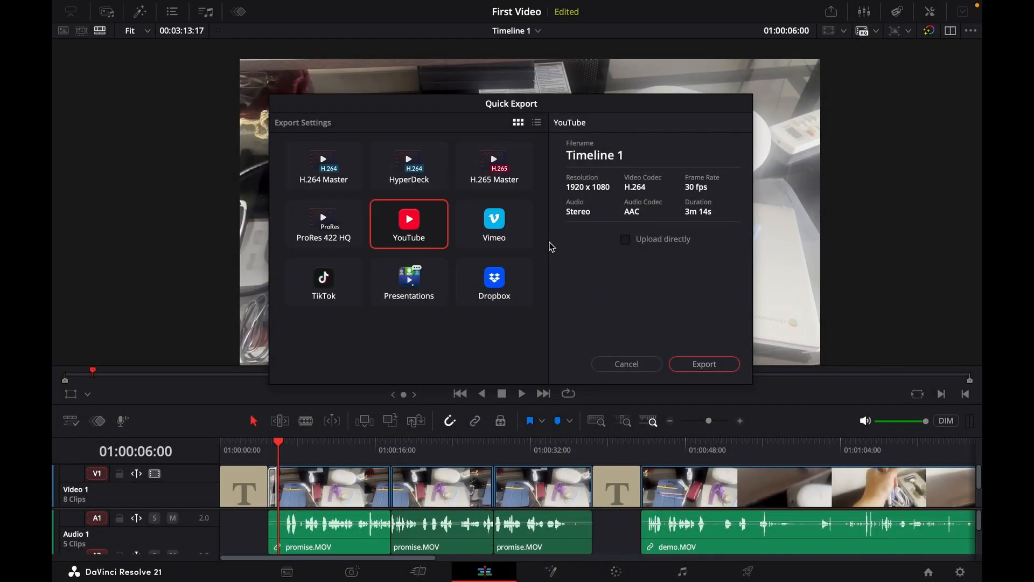